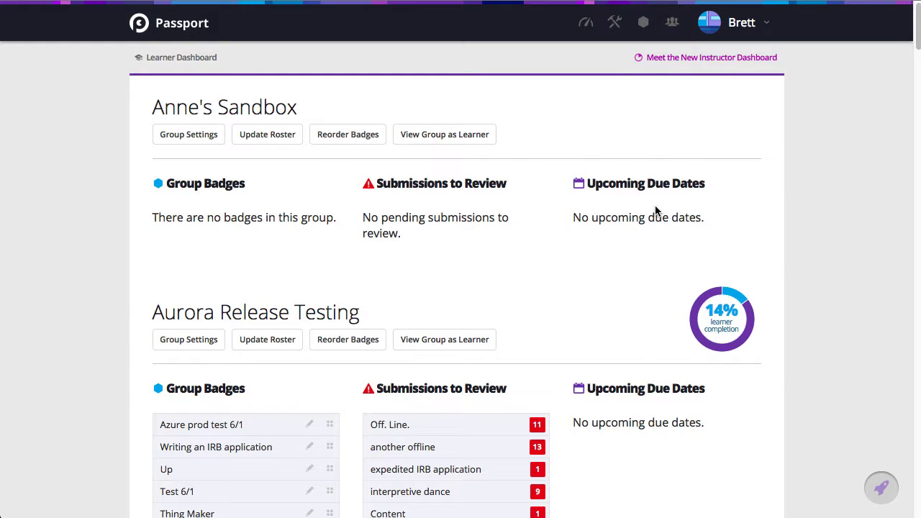
Start a new rubric in the instructor's rubric workshop and name it "TLT Rubric 101".
mouse_move(615, 32)
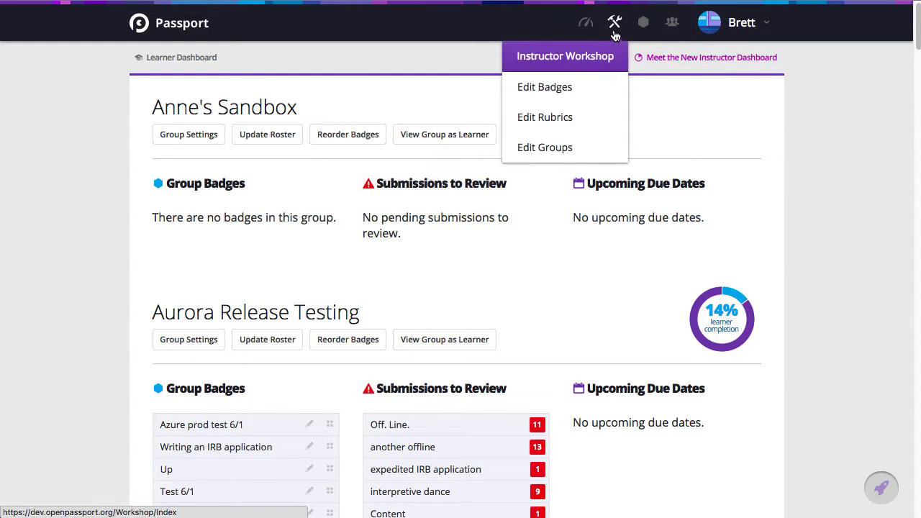
left_click(594, 125)
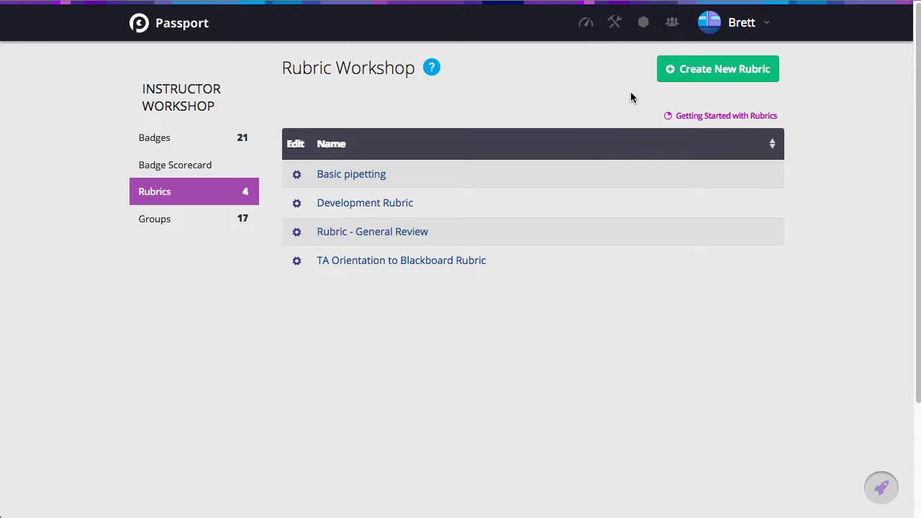
left_click(724, 76)
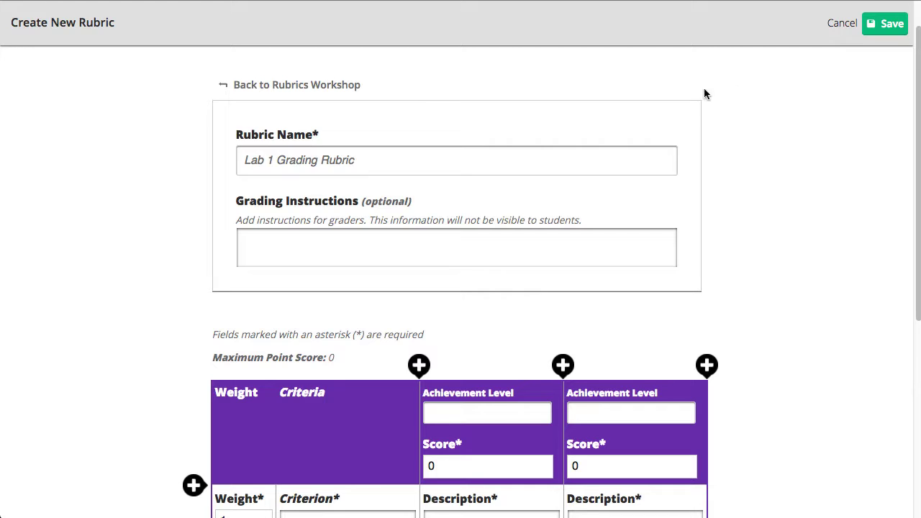
left_click(577, 161)
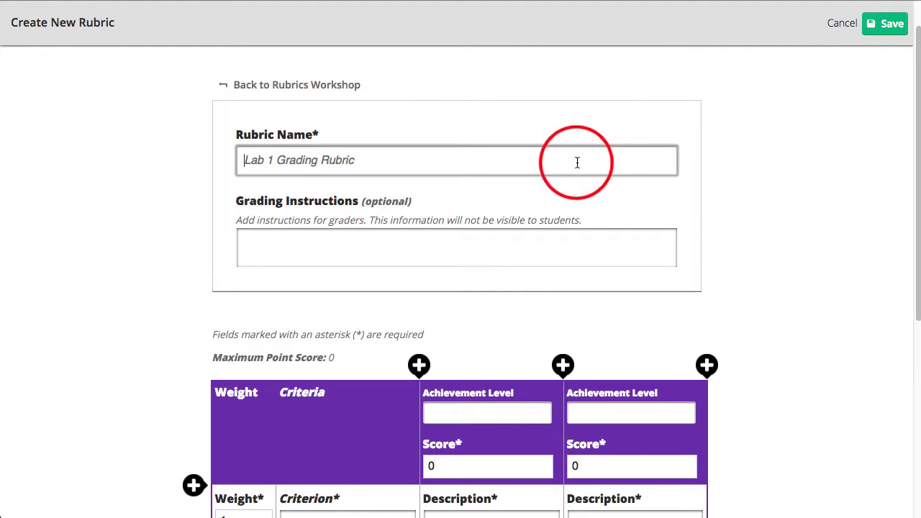
type("TLT Rubr")
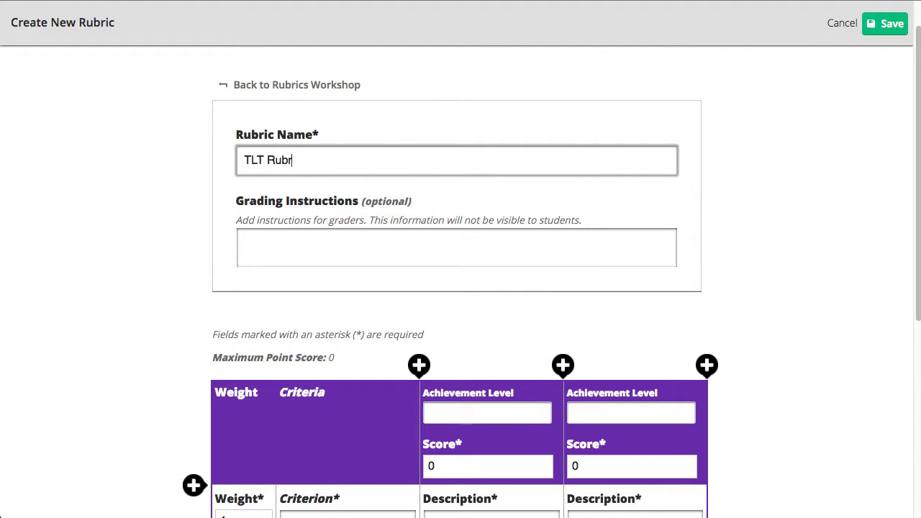
type("ic 101")
Enter the grading instructions "Use the rubric to score appropriate levels of performance.".
left_click(570, 239)
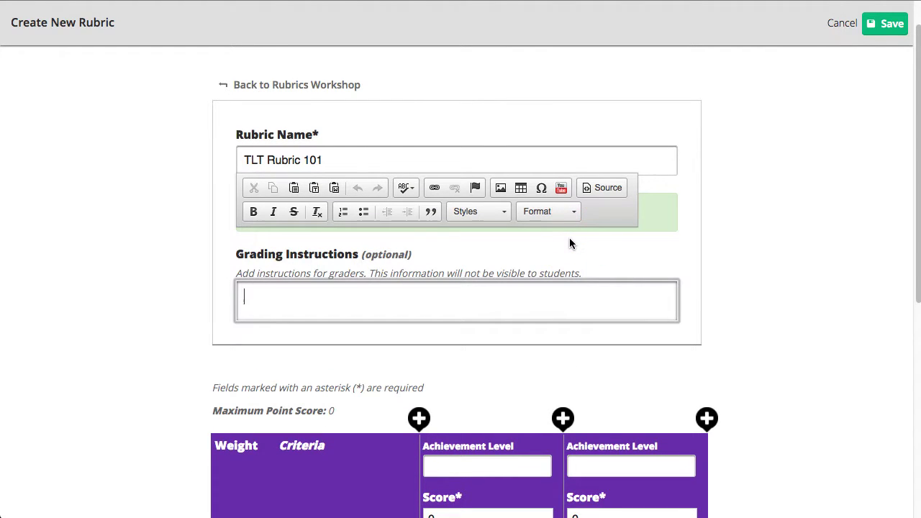
type("Us")
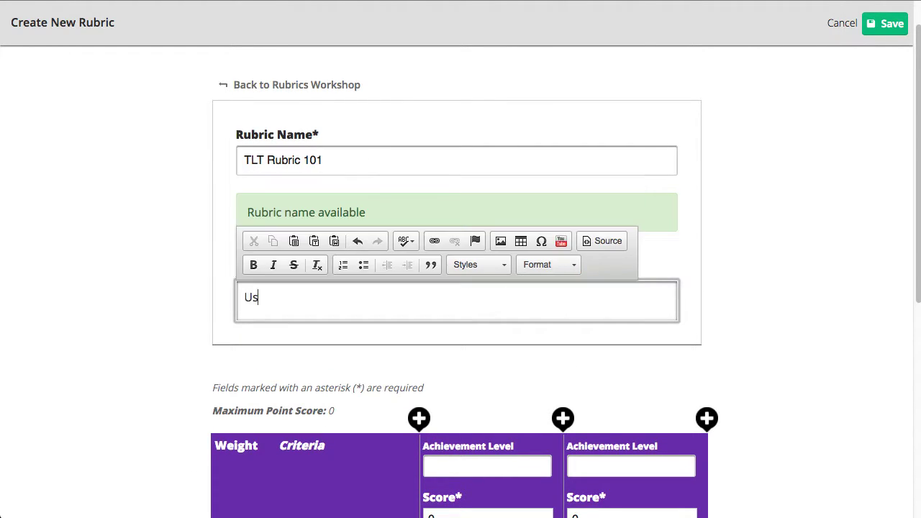
type("e the rubric to sco")
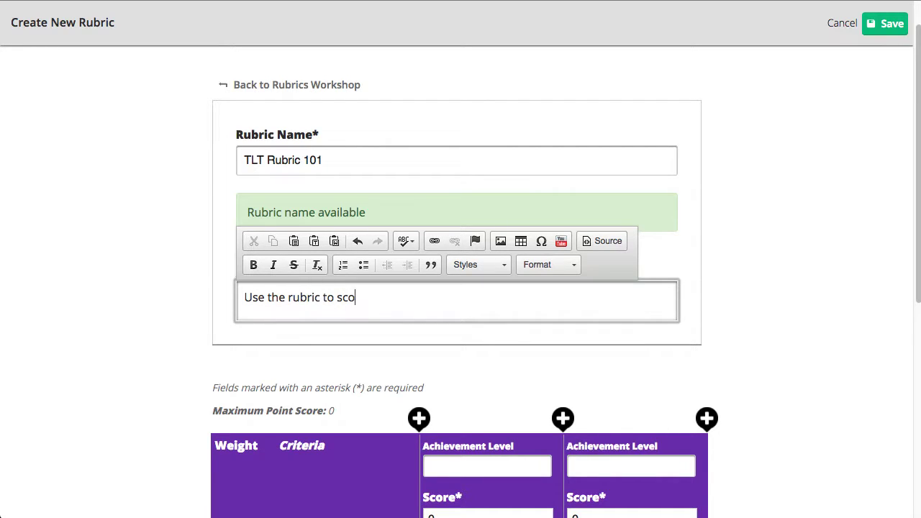
type("re appropriate levels of per")
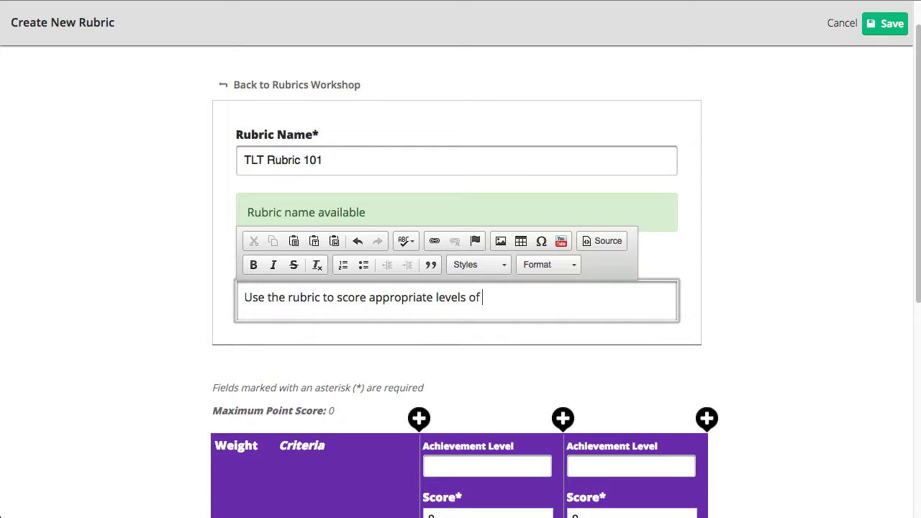
type("formance.")
left_click(602, 353)
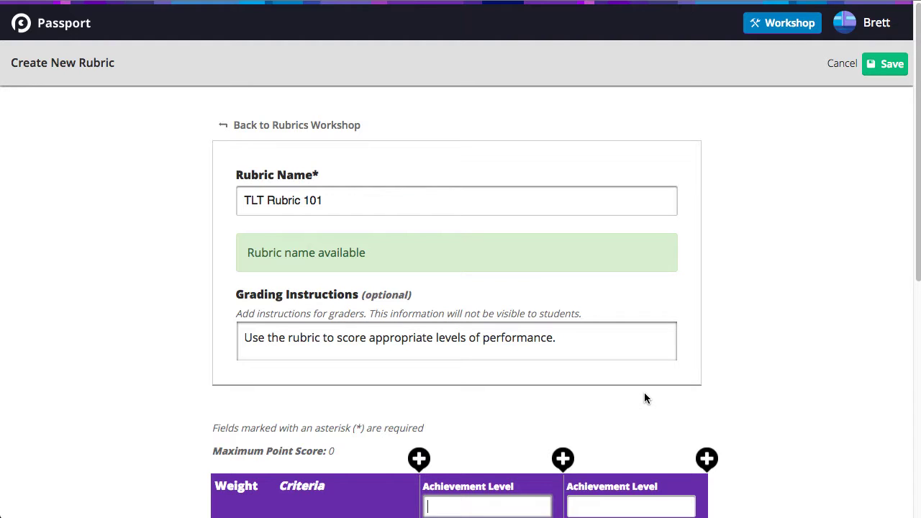
Try adding a third criterion row and a third achievement level column to the rubric table, removing each one again.
scroll(644, 398, "down", 5)
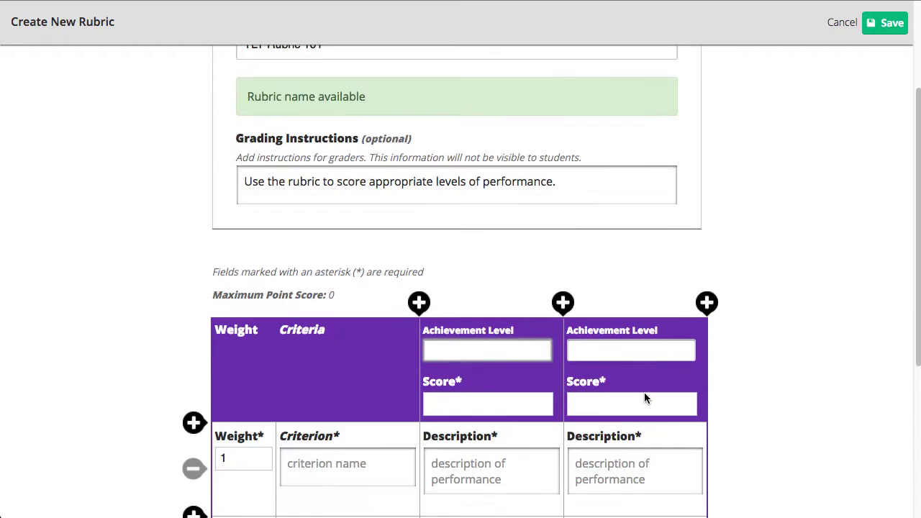
scroll(645, 397, "down", 5)
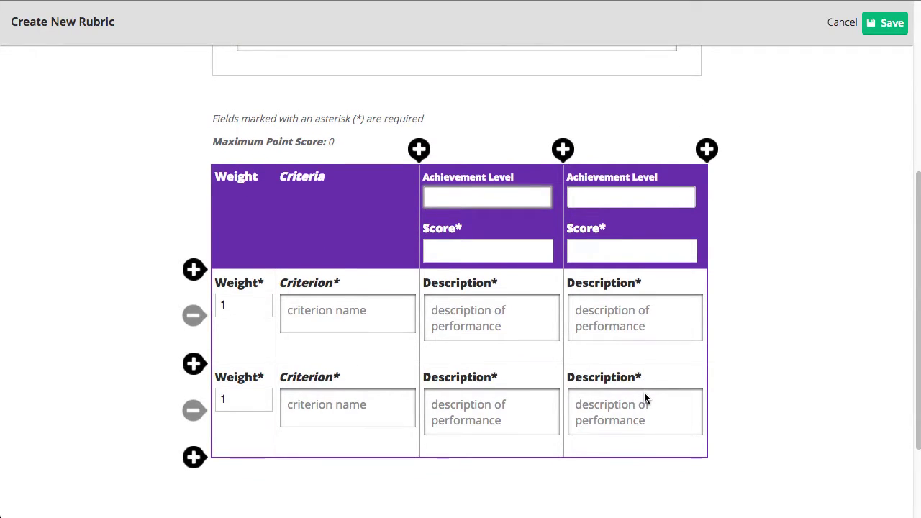
scroll(644, 392, "down", 1)
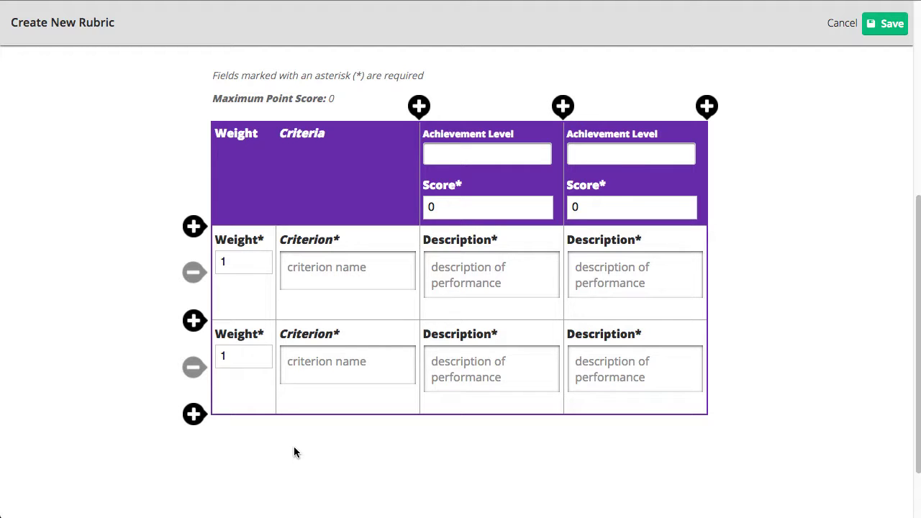
left_click(193, 414)
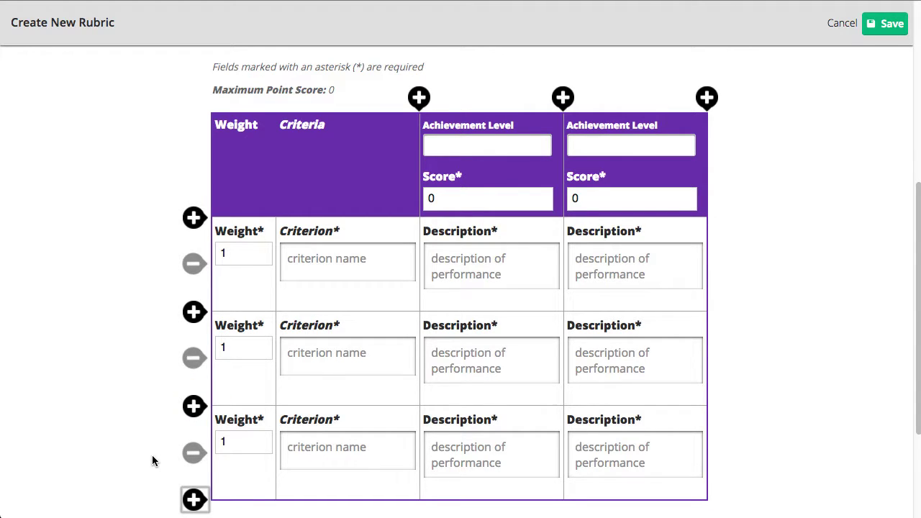
left_click(193, 453)
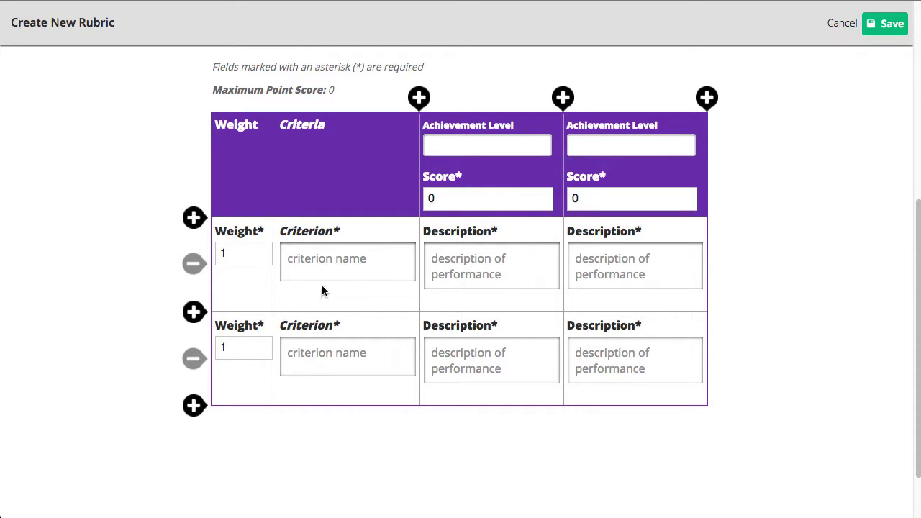
left_click(707, 99)
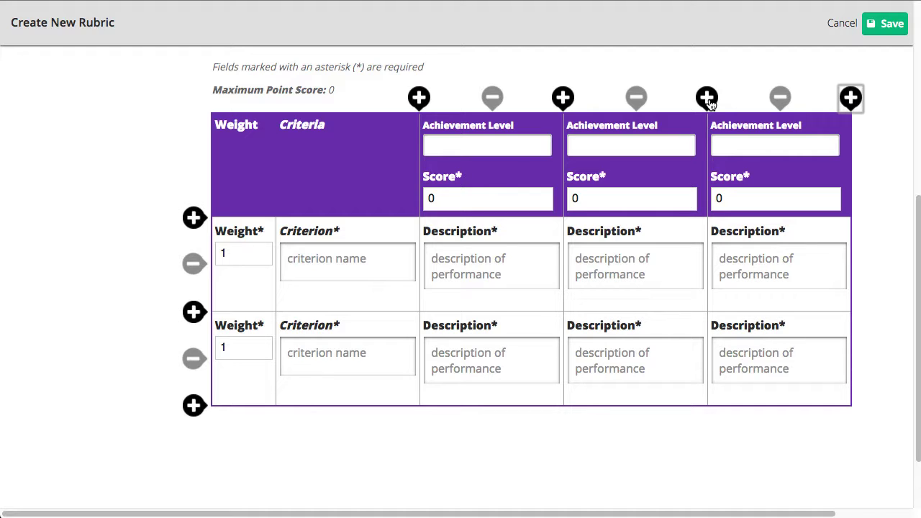
left_click(780, 99)
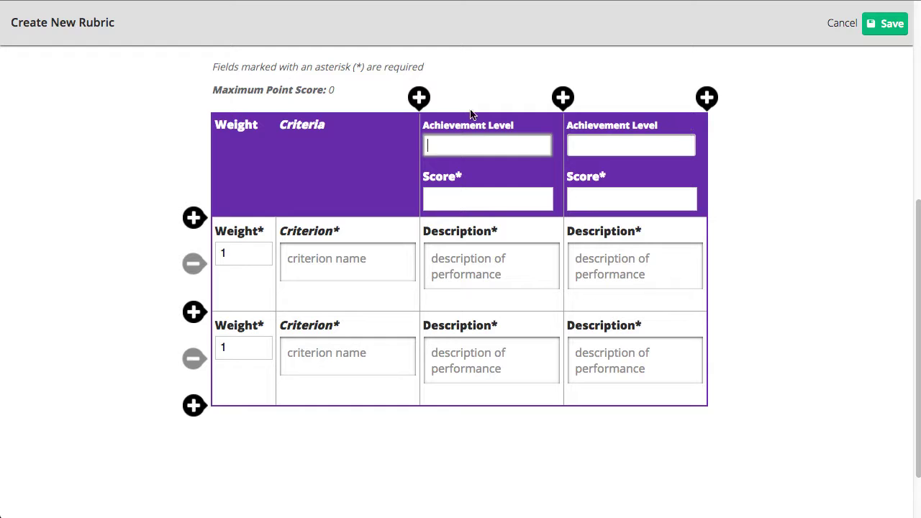
Name the first achievement level "Novice" and the second achievement level "Expert".
left_click(454, 140)
type("Nov")
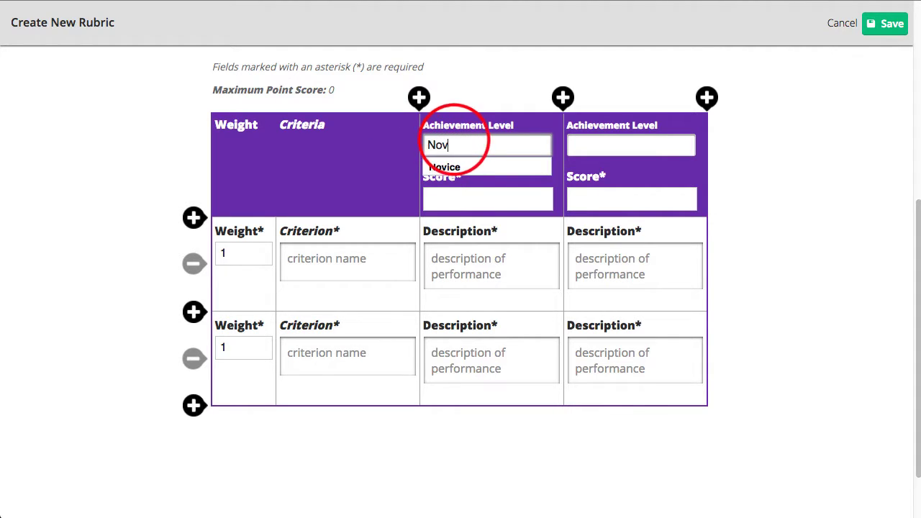
type("ice")
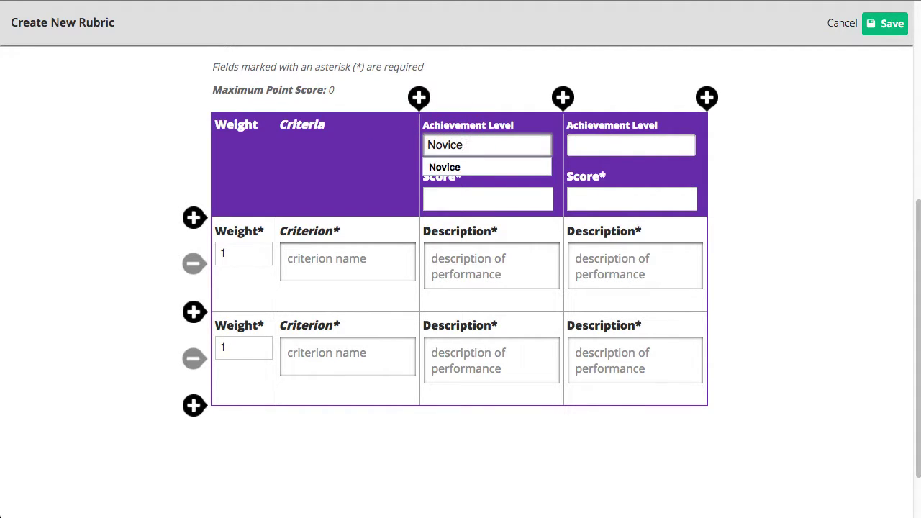
left_click(594, 146)
type("Expe")
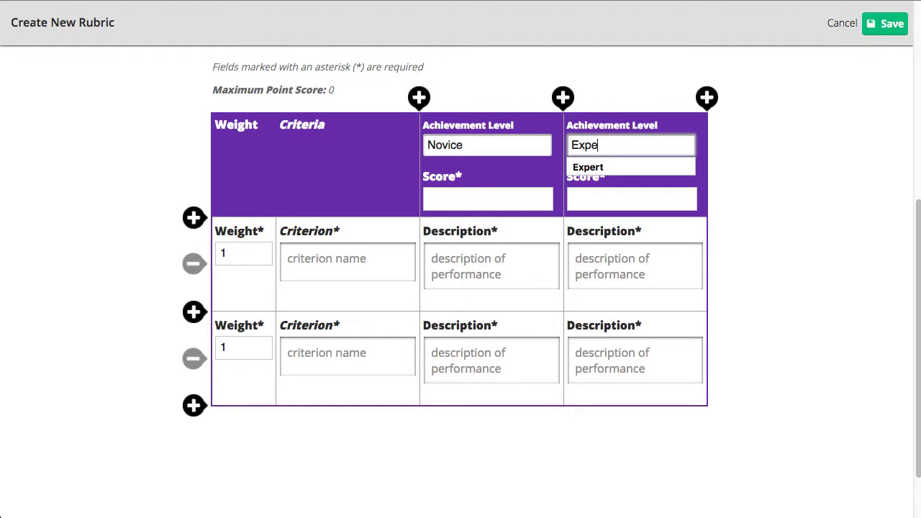
type("rt")
left_click(784, 182)
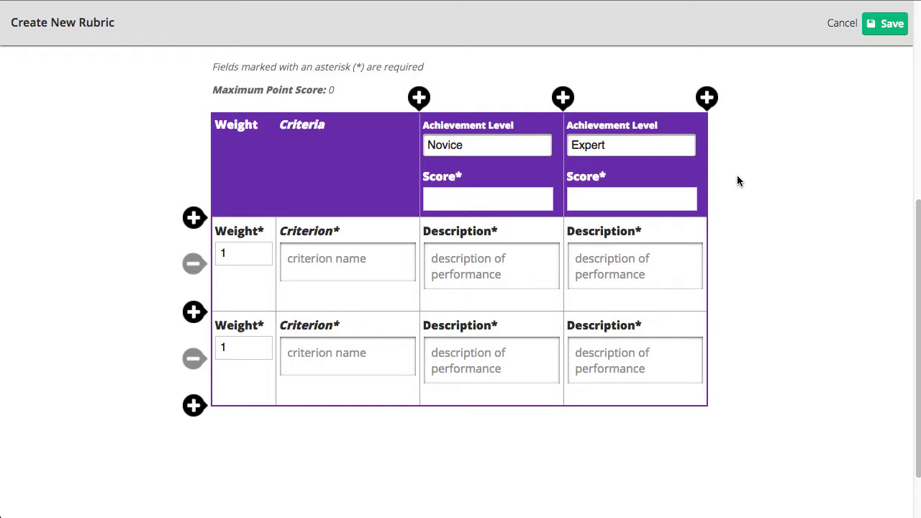
Set the score to 1 for the Novice level and 5 for the Expert level.
left_click(489, 200)
type("1")
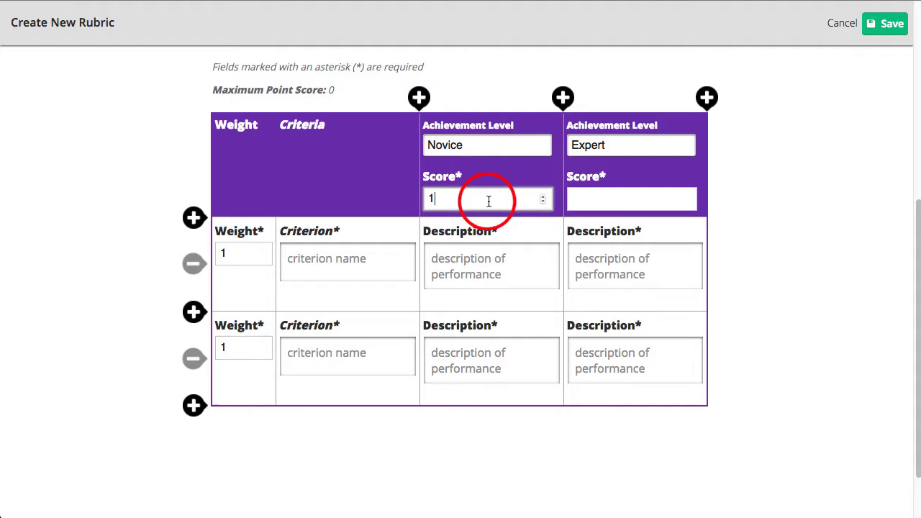
left_click(618, 198)
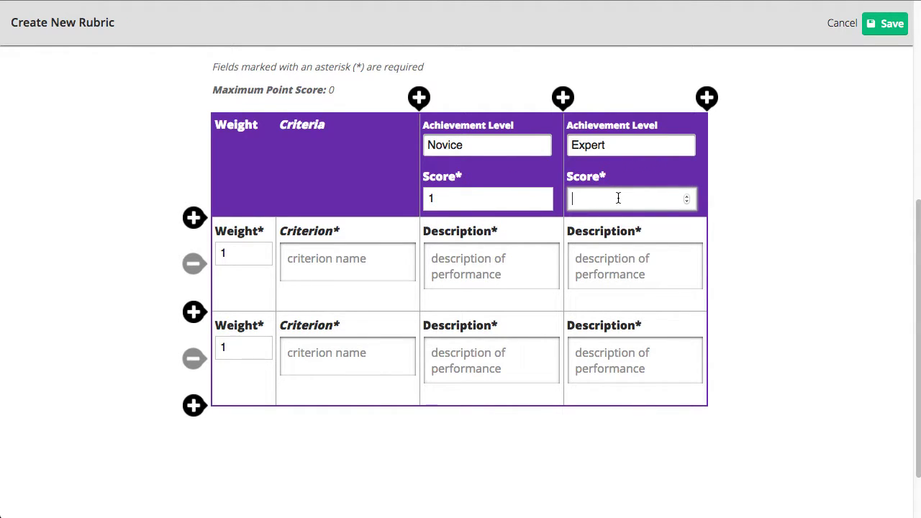
type("5")
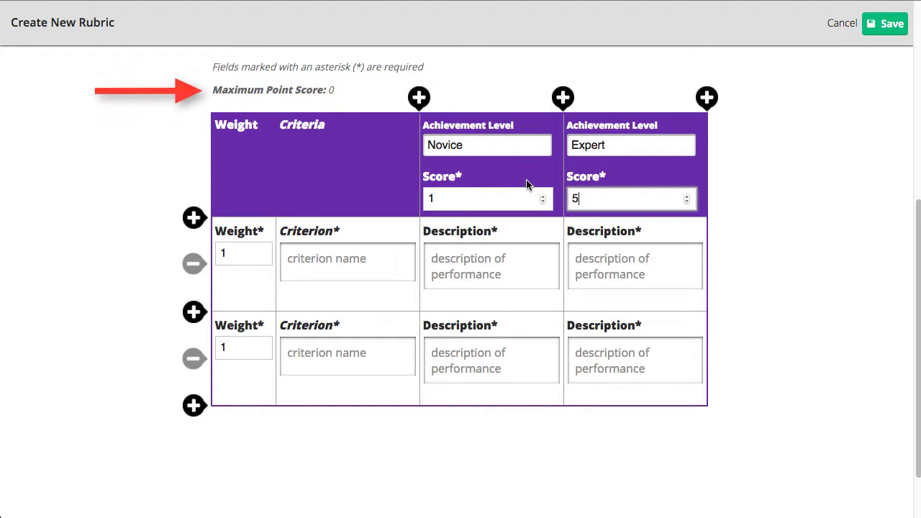
left_click(787, 191)
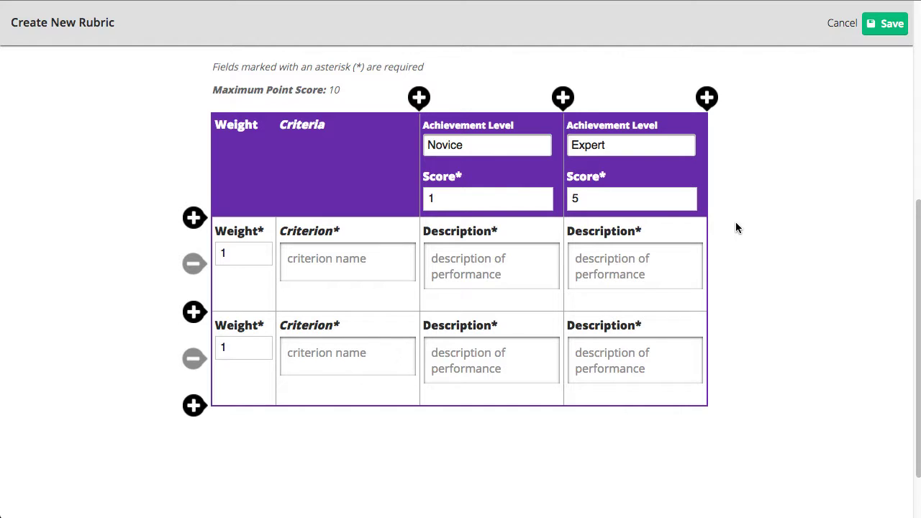
Name the first criterion "Correct Grammar Usage" and describe its Novice performance as "Many grammatical errors.".
left_click(331, 277)
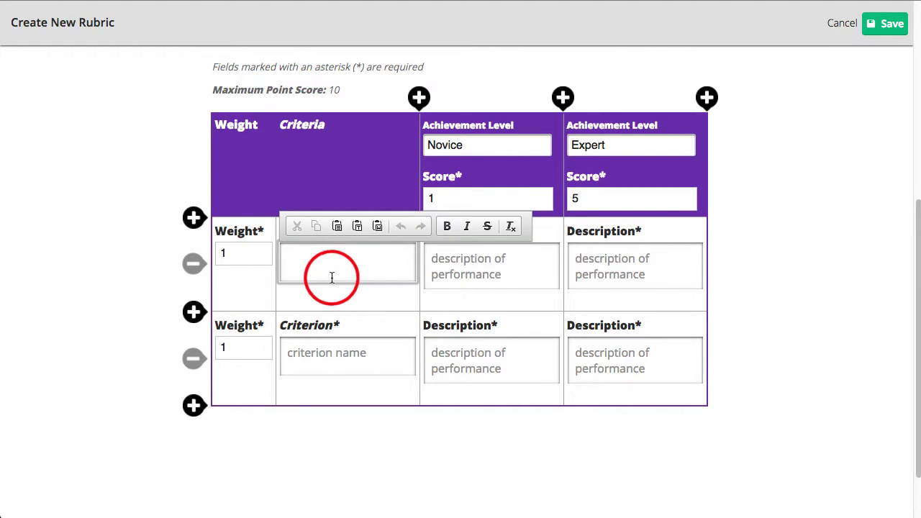
type("Correct G")
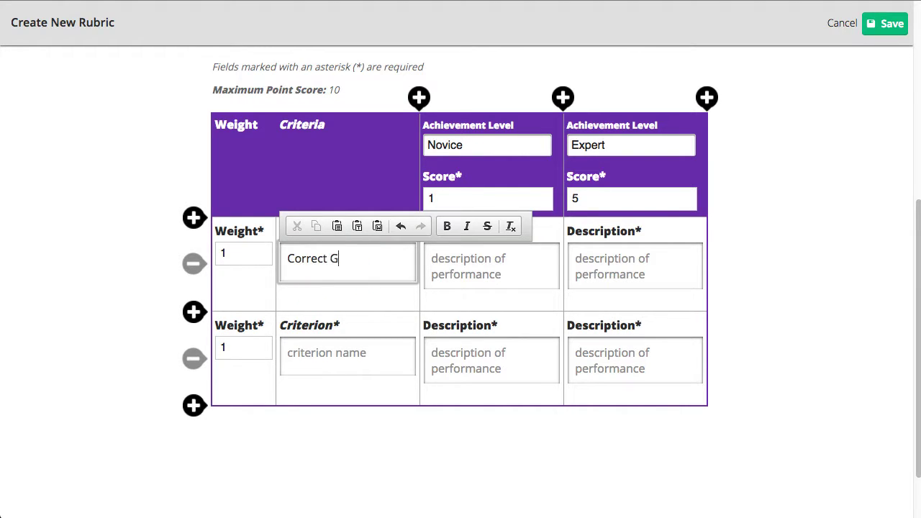
type("rammar Usage")
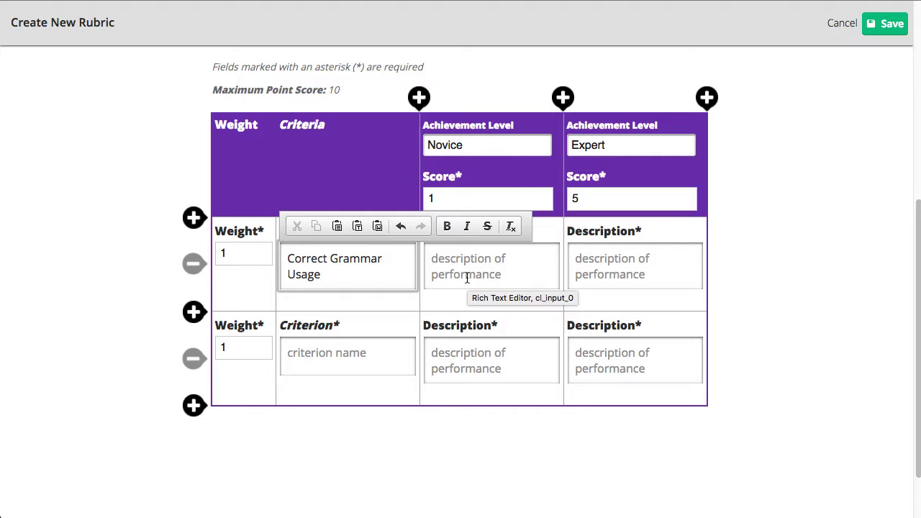
left_click(467, 278)
type("Many ")
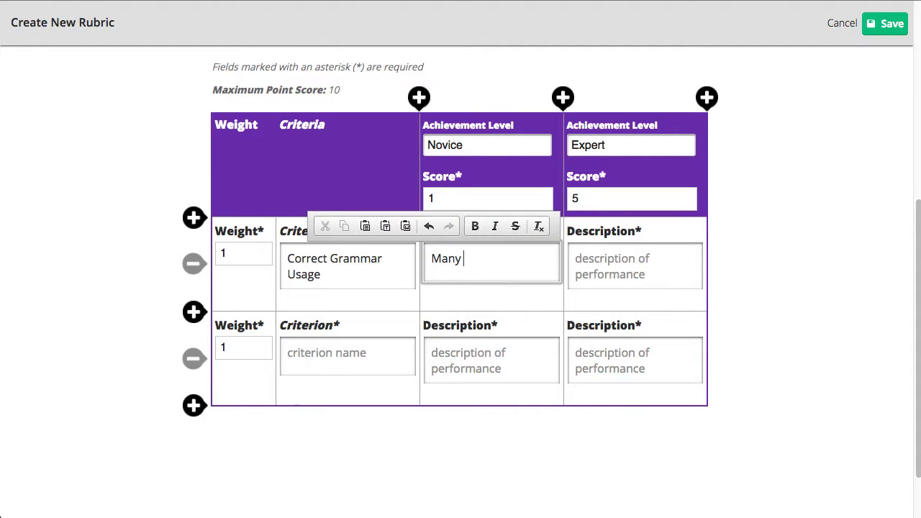
type("grammatical er")
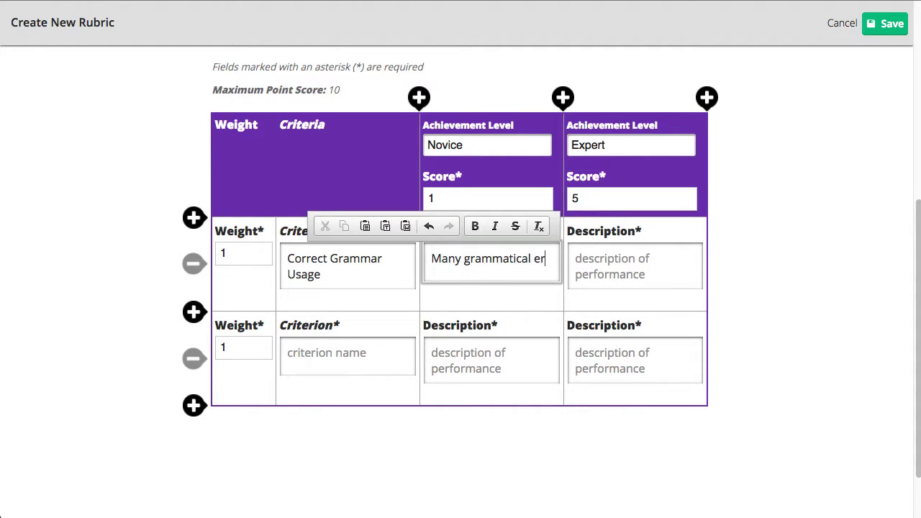
type("rors.")
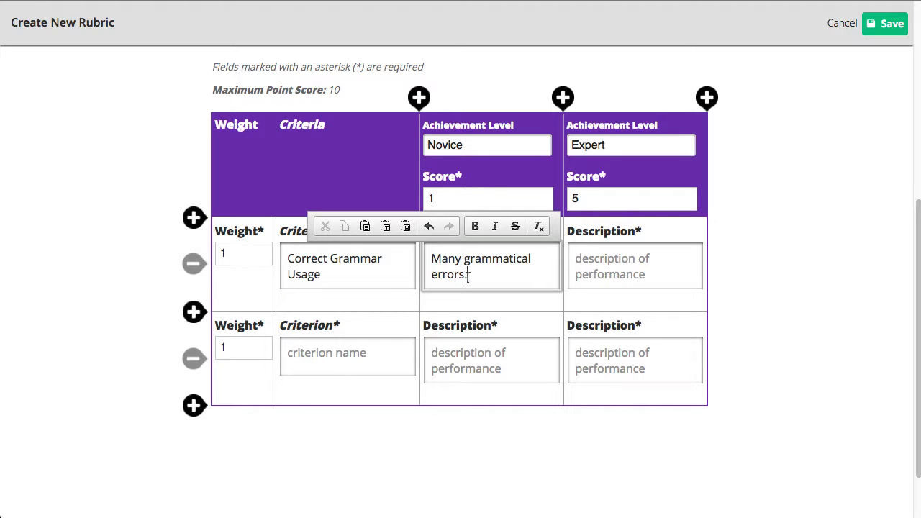
Describe the first criterion's Expert performance as "No grammatical errors.".
left_click(600, 276)
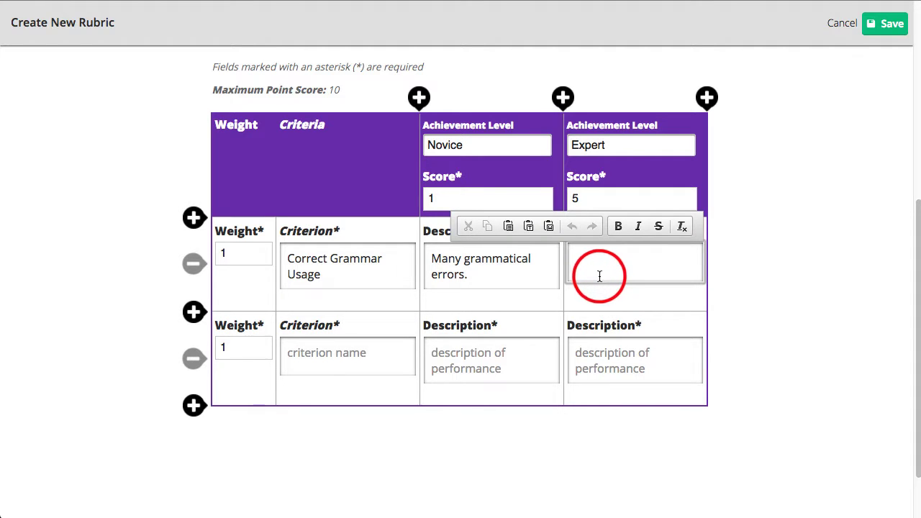
type("no")
key("BackSpace")
key("BackSpace")
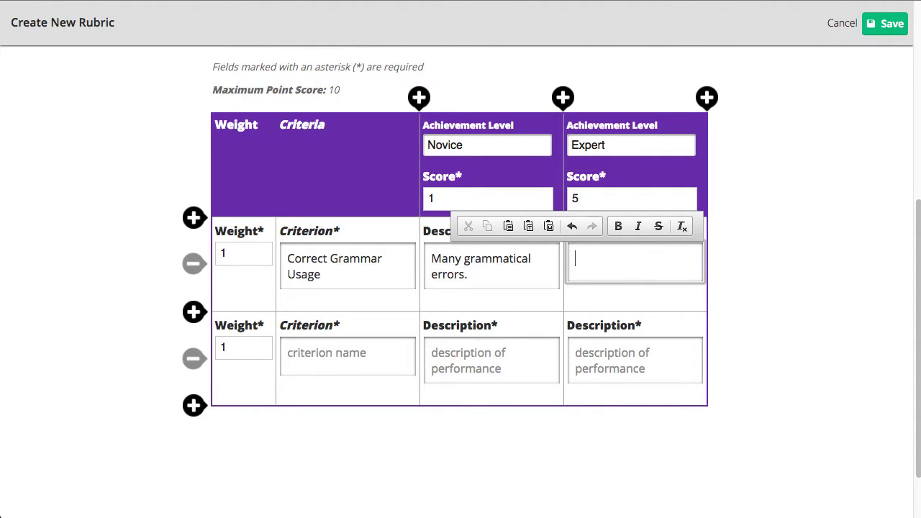
type("No grammatical error")
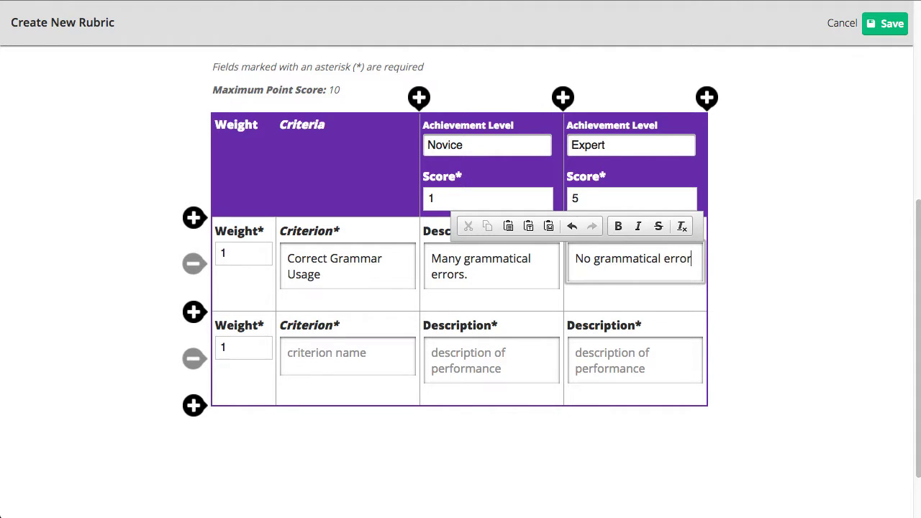
type("s.")
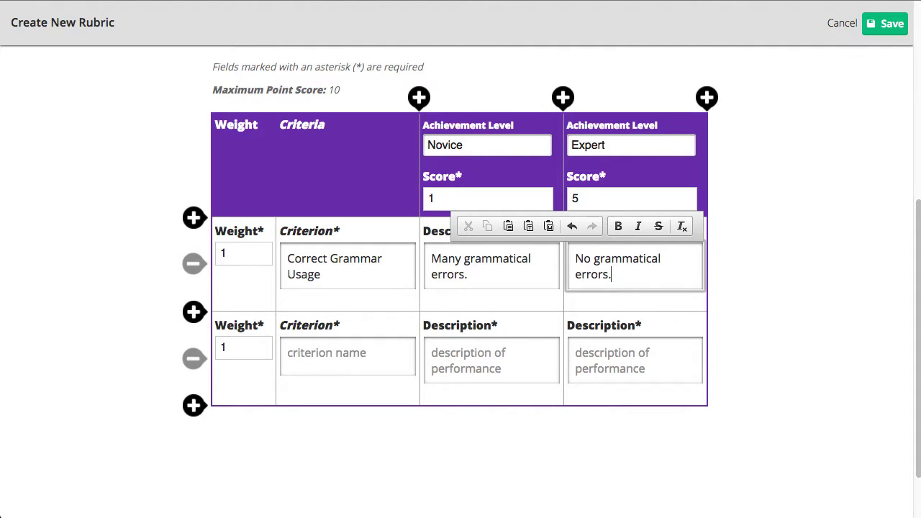
Name the second criterion "Used correct citations".
left_click(782, 280)
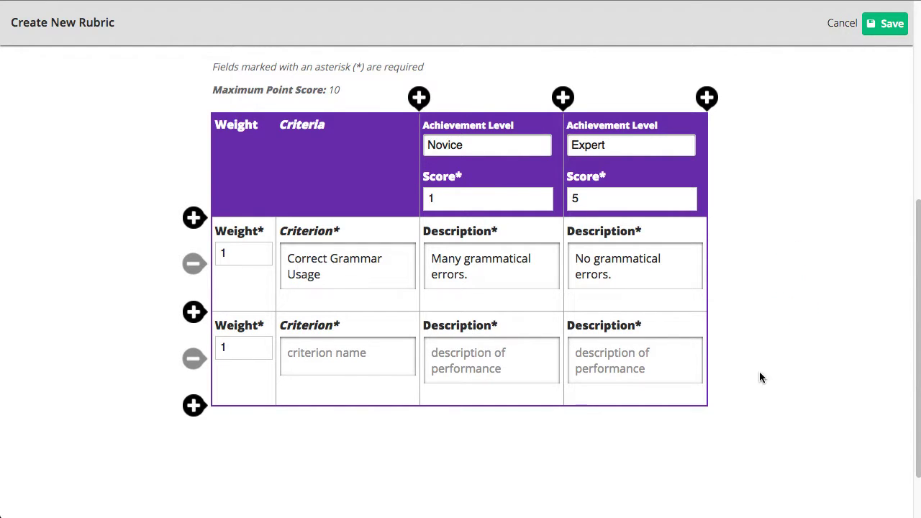
left_click(364, 362)
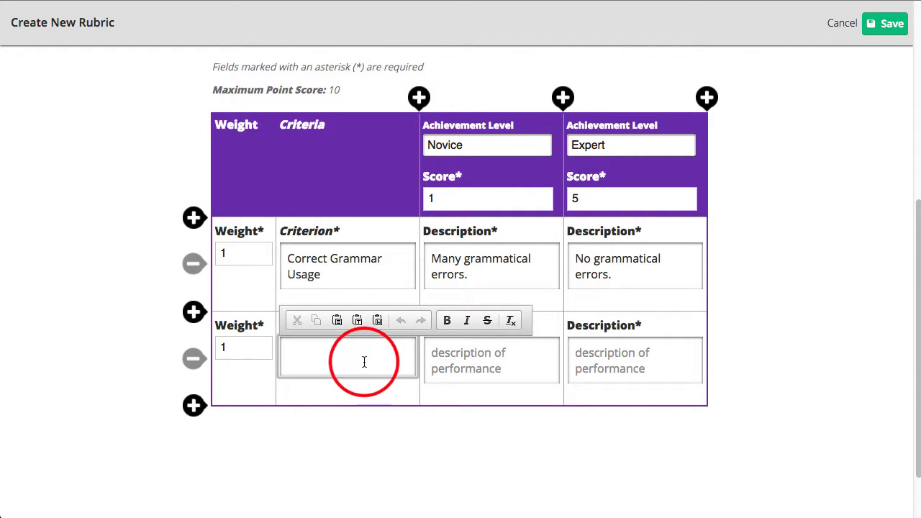
type("Used")
type("co")
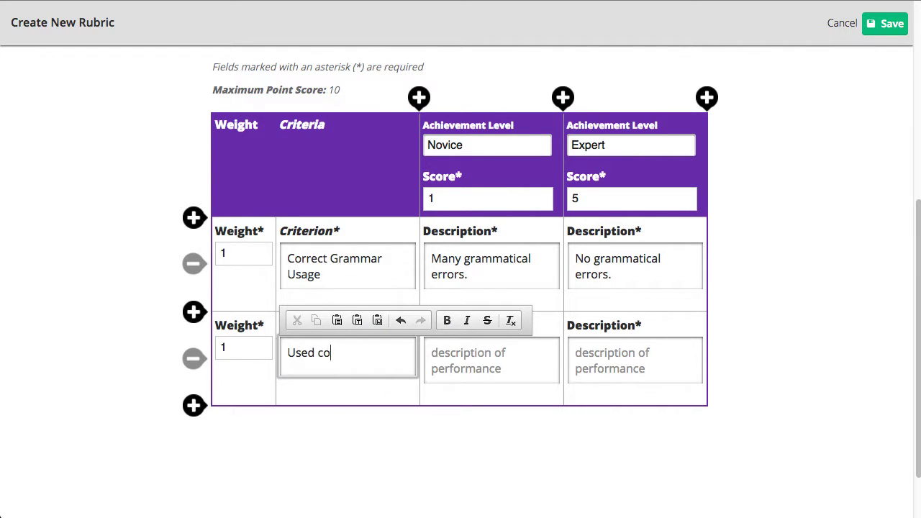
type("rrect citations")
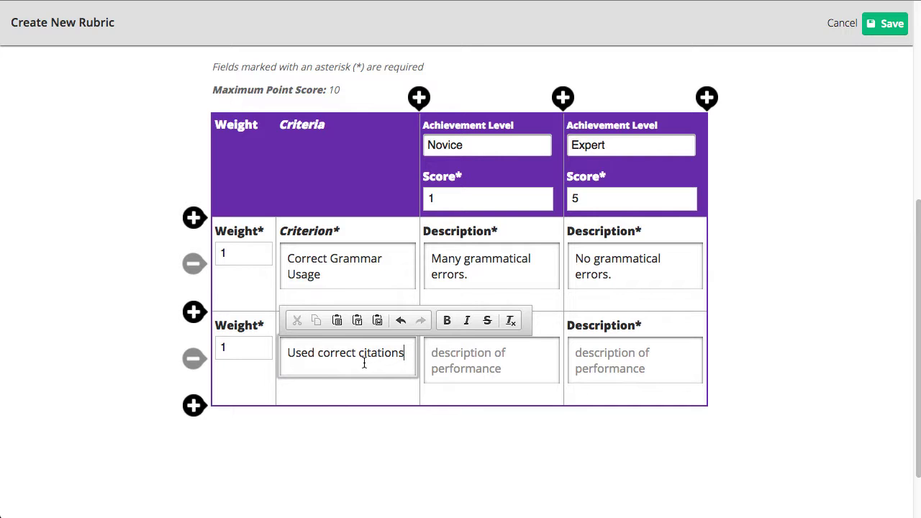
Describe the second criterion's Novice performance as "Incorrect or missing citations".
left_click(469, 376)
type("Ubbj")
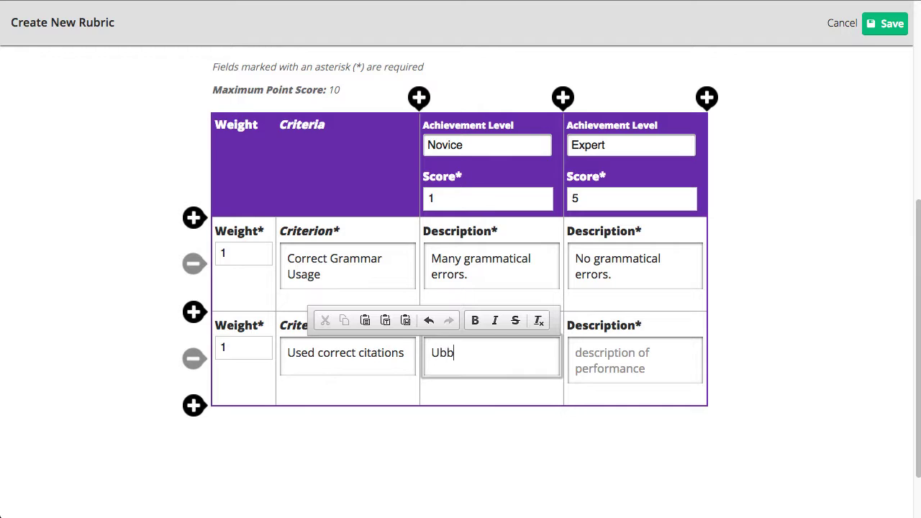
key("BackSpace")
key("BackSpace")
key("BackSpace")
key("BackSpace")
type("Incorrect or missing citations")
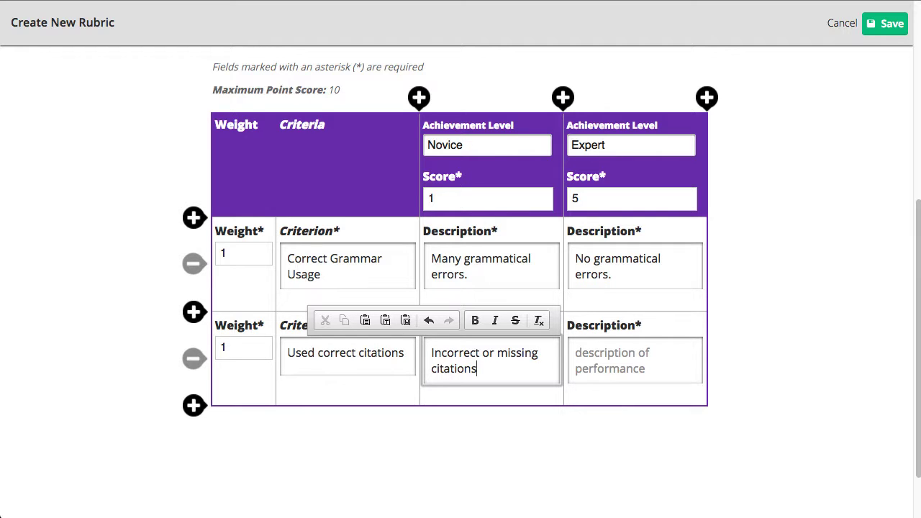
Describe the second criterion's Expert performance as "Correctly used citations.".
left_click(591, 363)
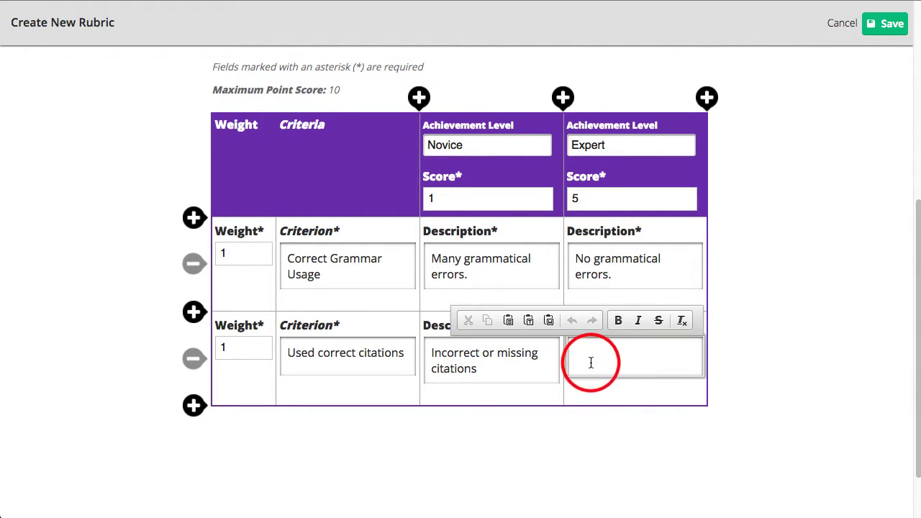
type("Correctly used ")
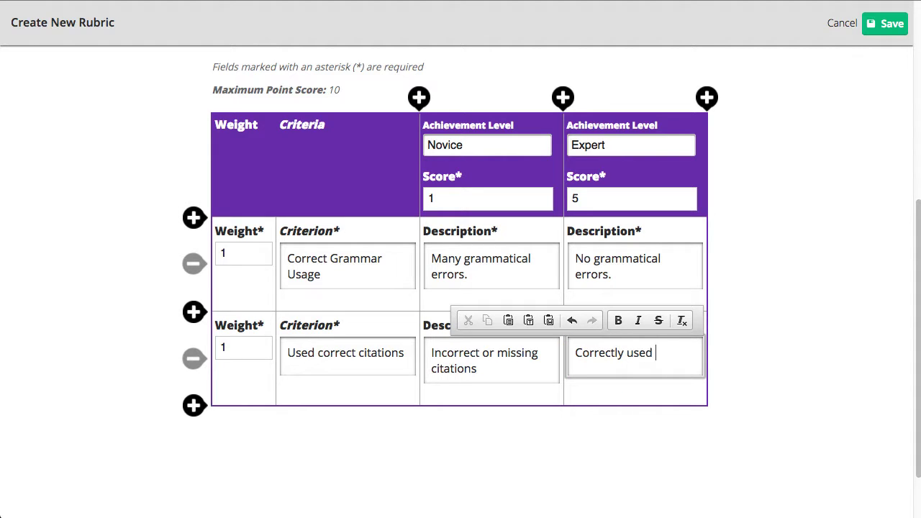
type("citations")
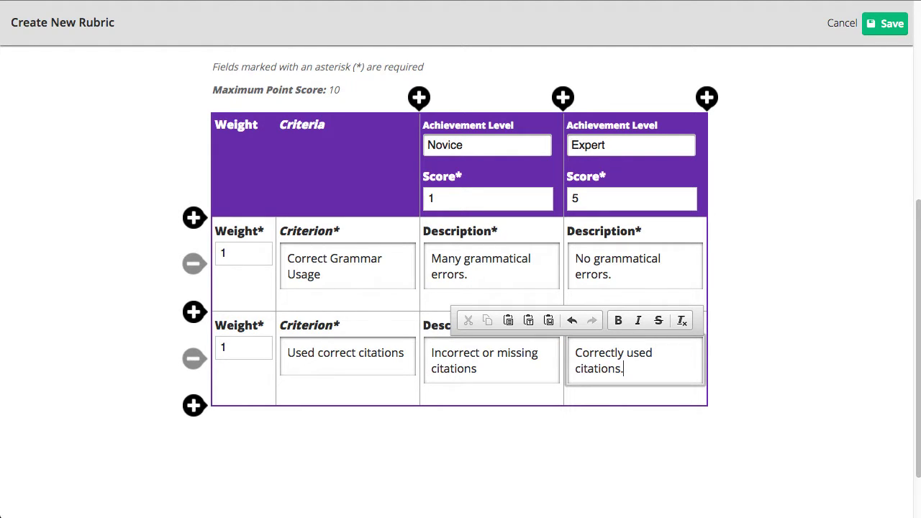
type(".")
left_click(850, 352)
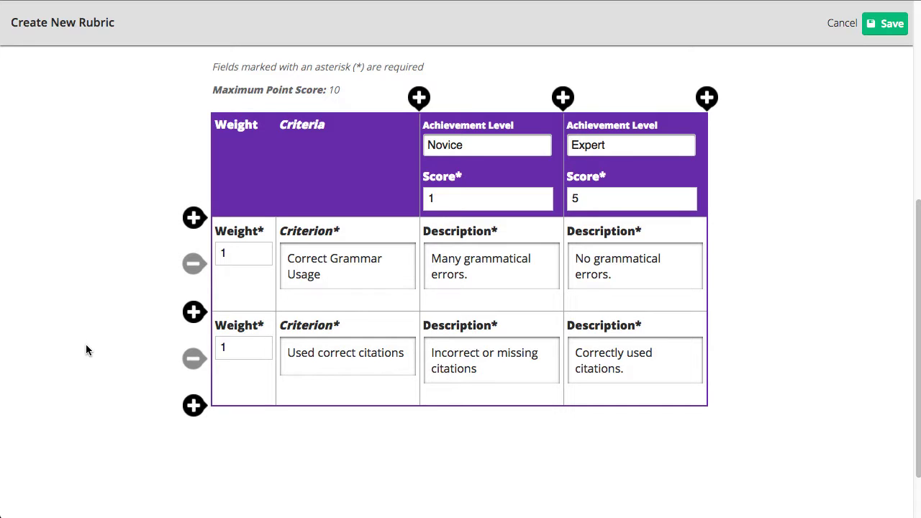
Set the weight of the "Used correct citations" criterion to 2.
left_click_drag(243, 347, 220, 347)
type("2")
left_click(247, 357)
Set the weight of the "Used correct citations" criterion to 2.5 and save the rubric.
left_click(232, 348)
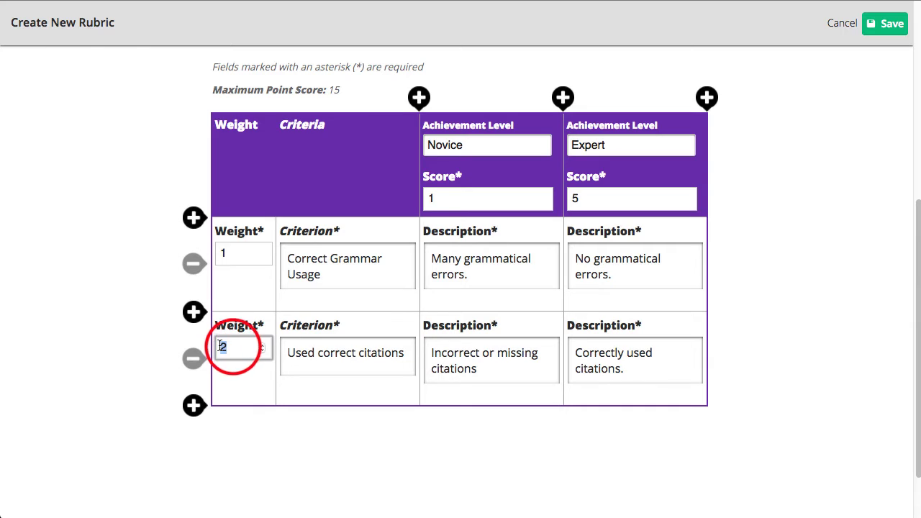
type(".5")
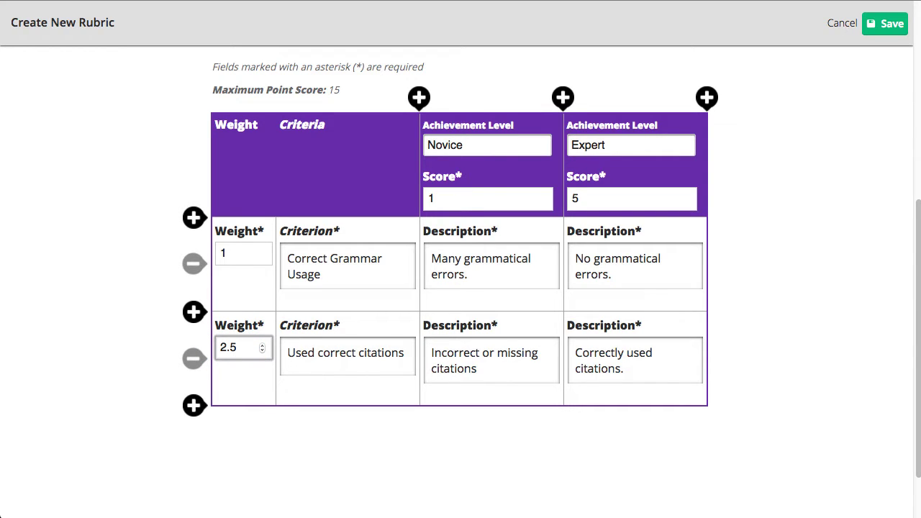
left_click(151, 349)
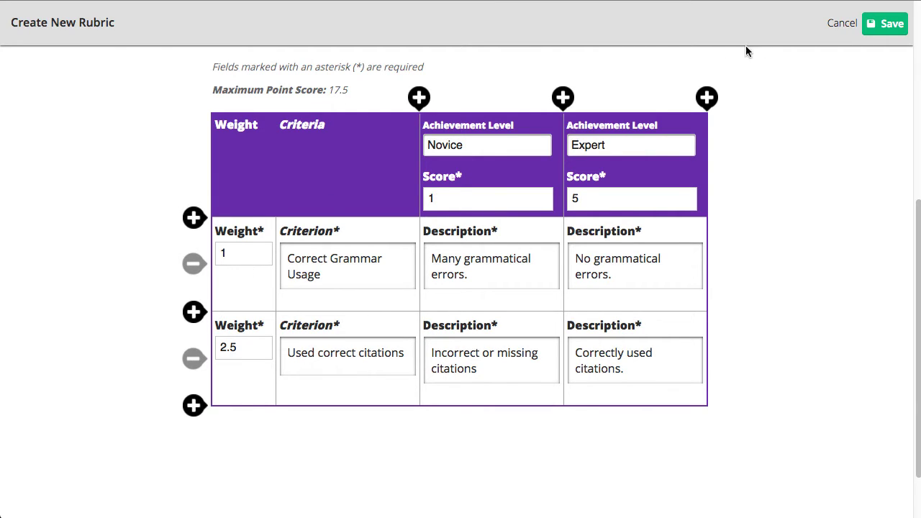
left_click(876, 34)
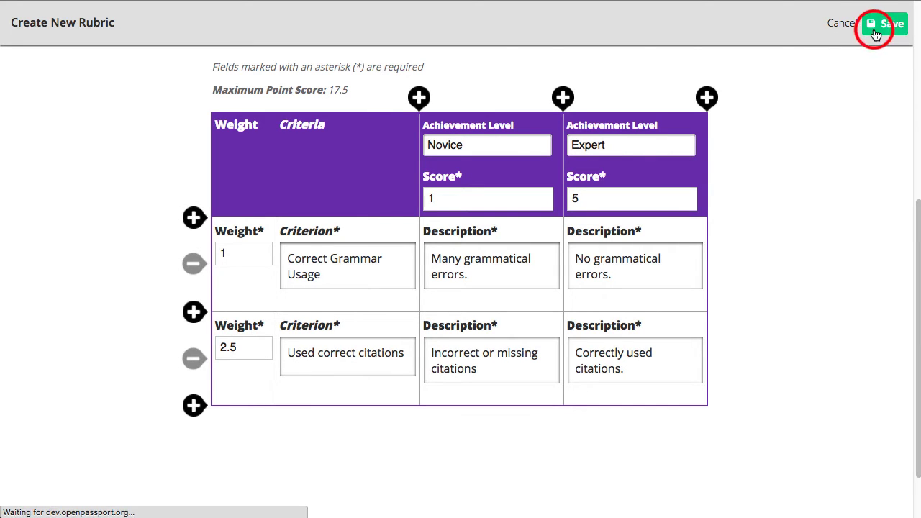